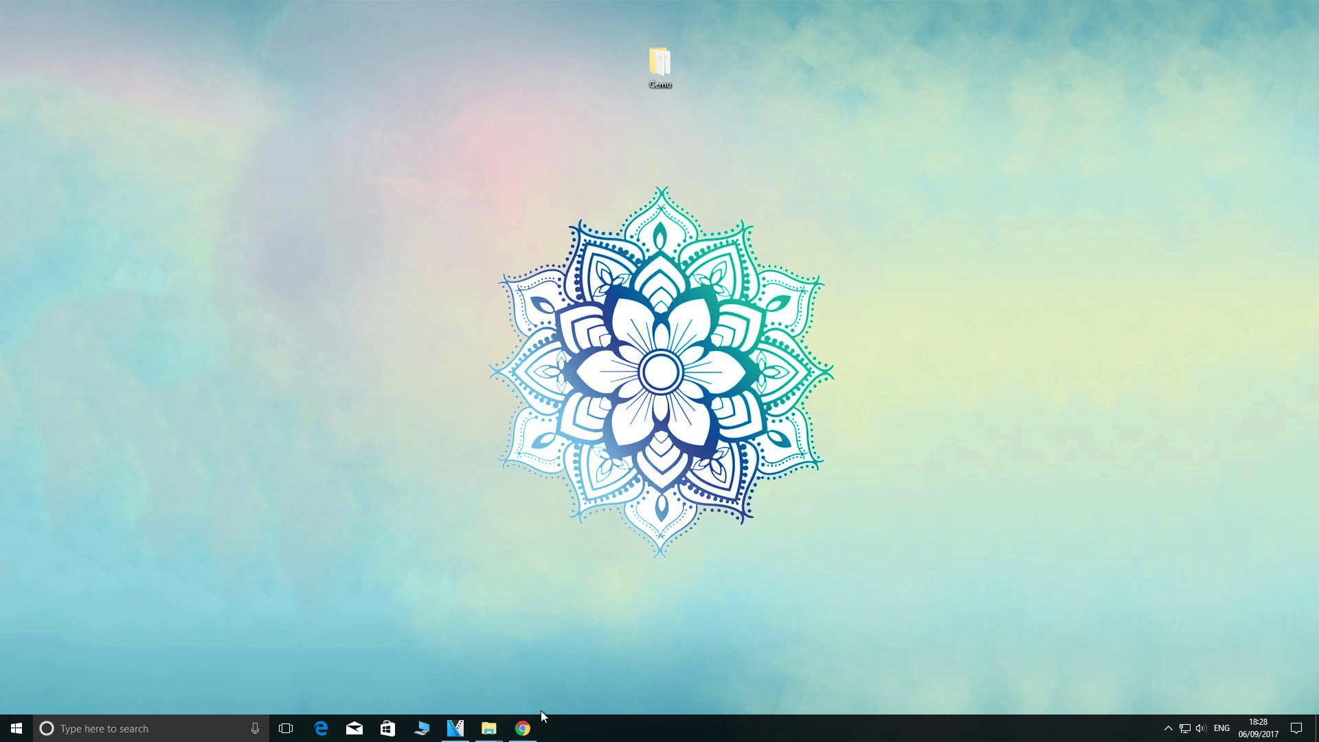
Check the Cemu 1.9.0/1.9.1 and Cemuhook version notes, then start the BotW_FPS_Mod.zip download
click(523, 728)
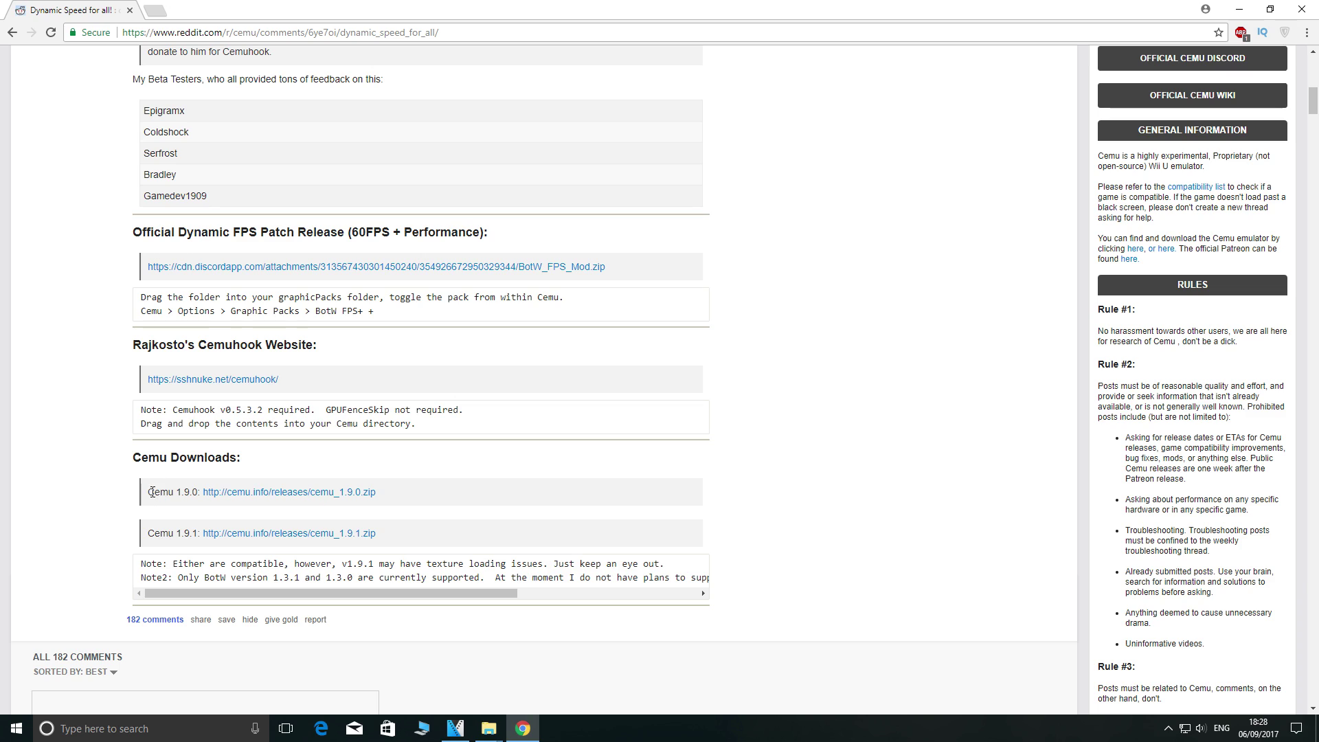
mouse_move(151, 492)
mouse_down()
mouse_move(206, 492)
mouse_move(193, 492)
mouse_up()
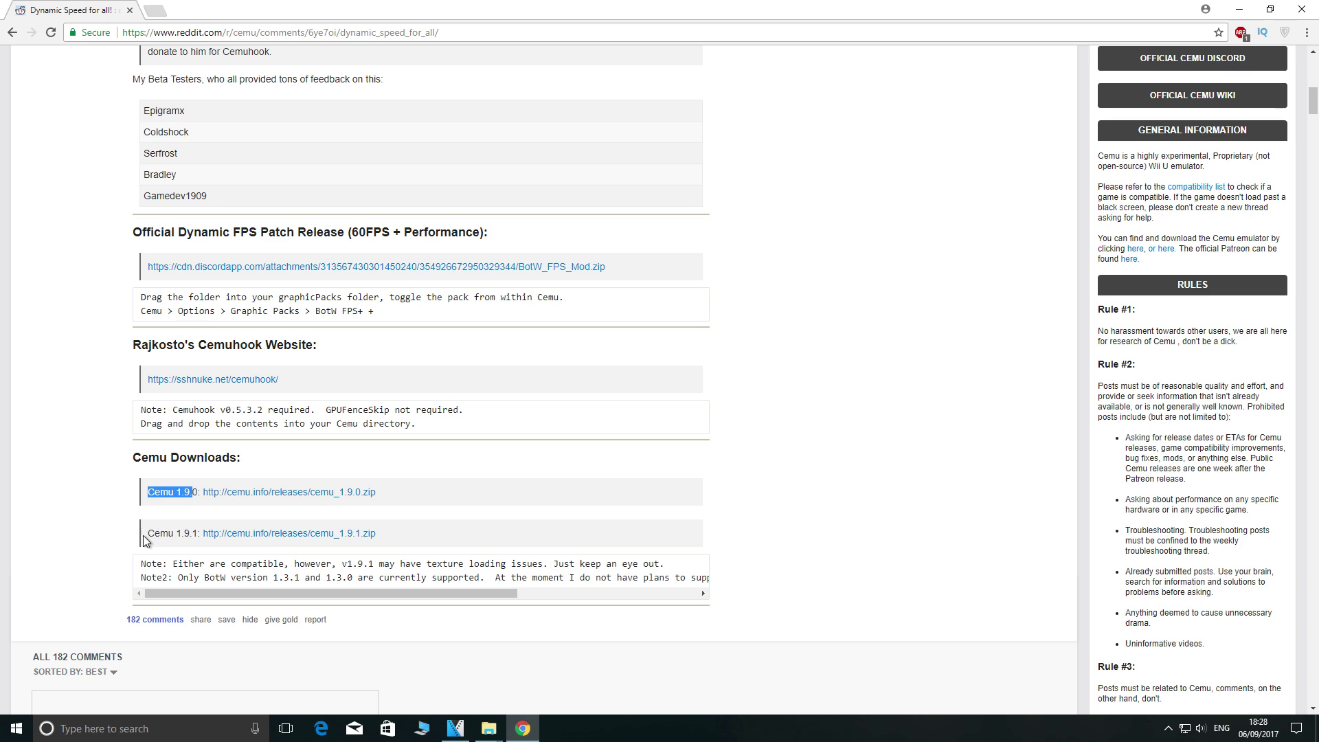
drag(147, 533, 199, 534)
click(86, 471)
drag(172, 410, 266, 414)
click(374, 410)
click(535, 266)
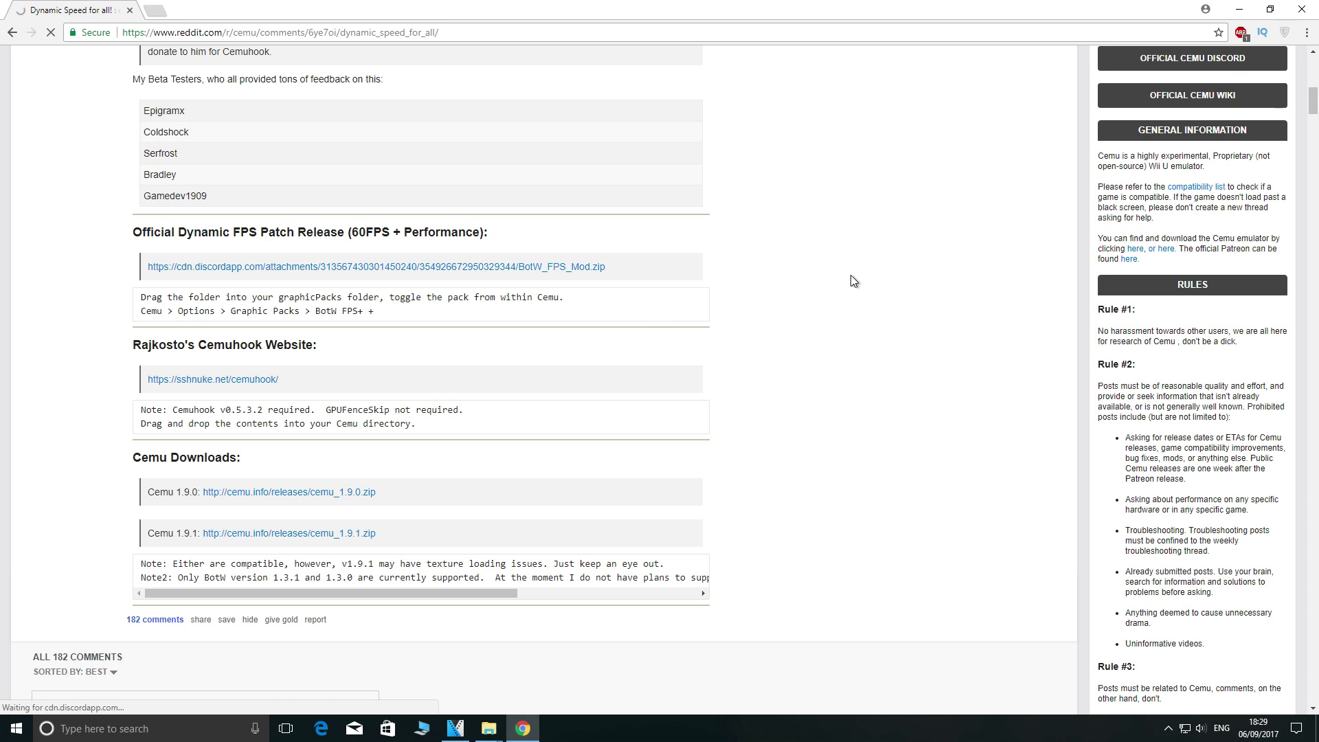
Open the Downloads folder and Cemu's graphicPacks folder side by side
key(super+d)
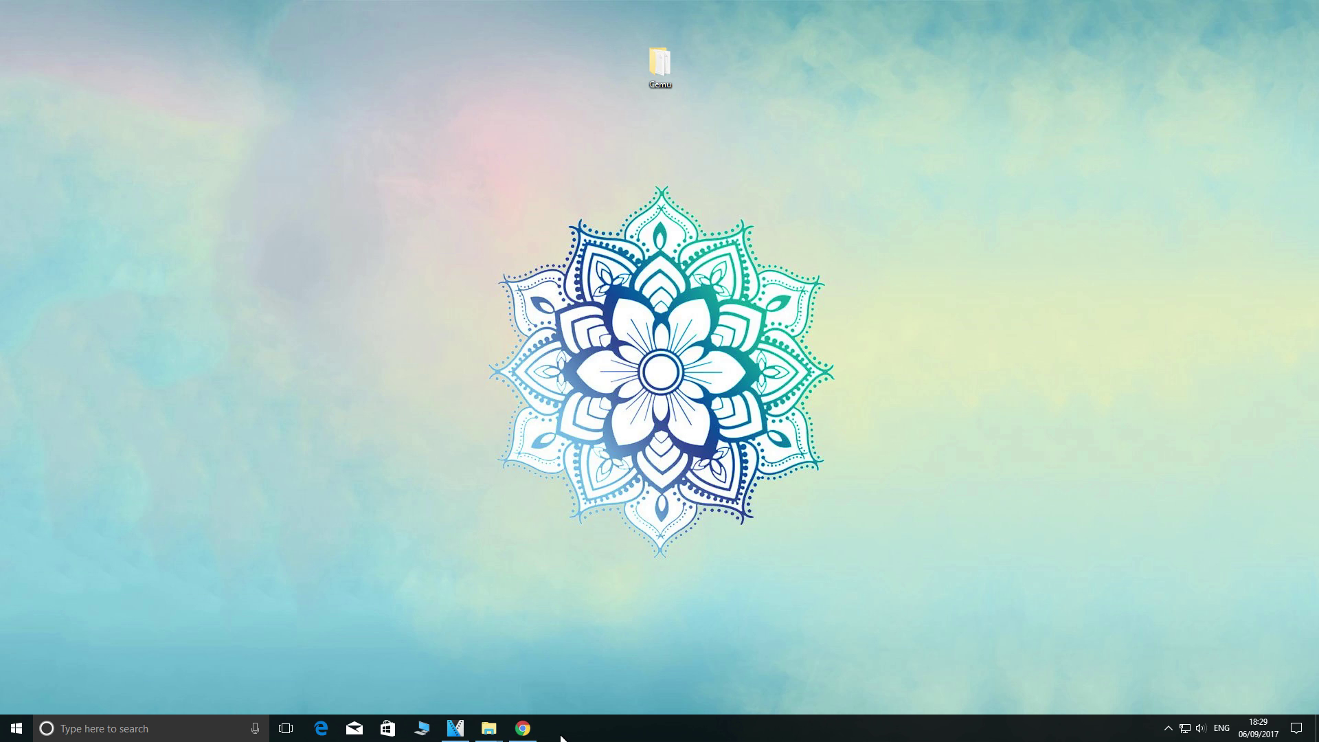
mouse_move(488, 727)
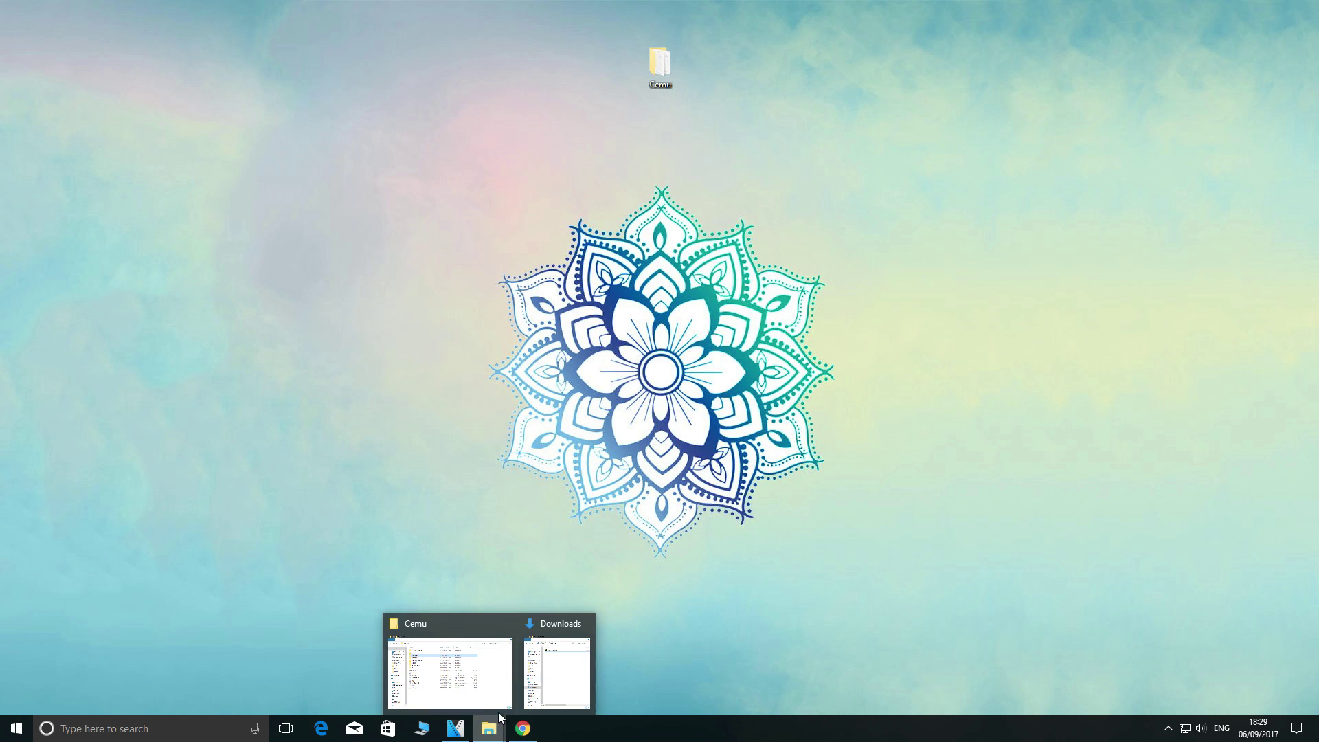
click(537, 670)
click(455, 674)
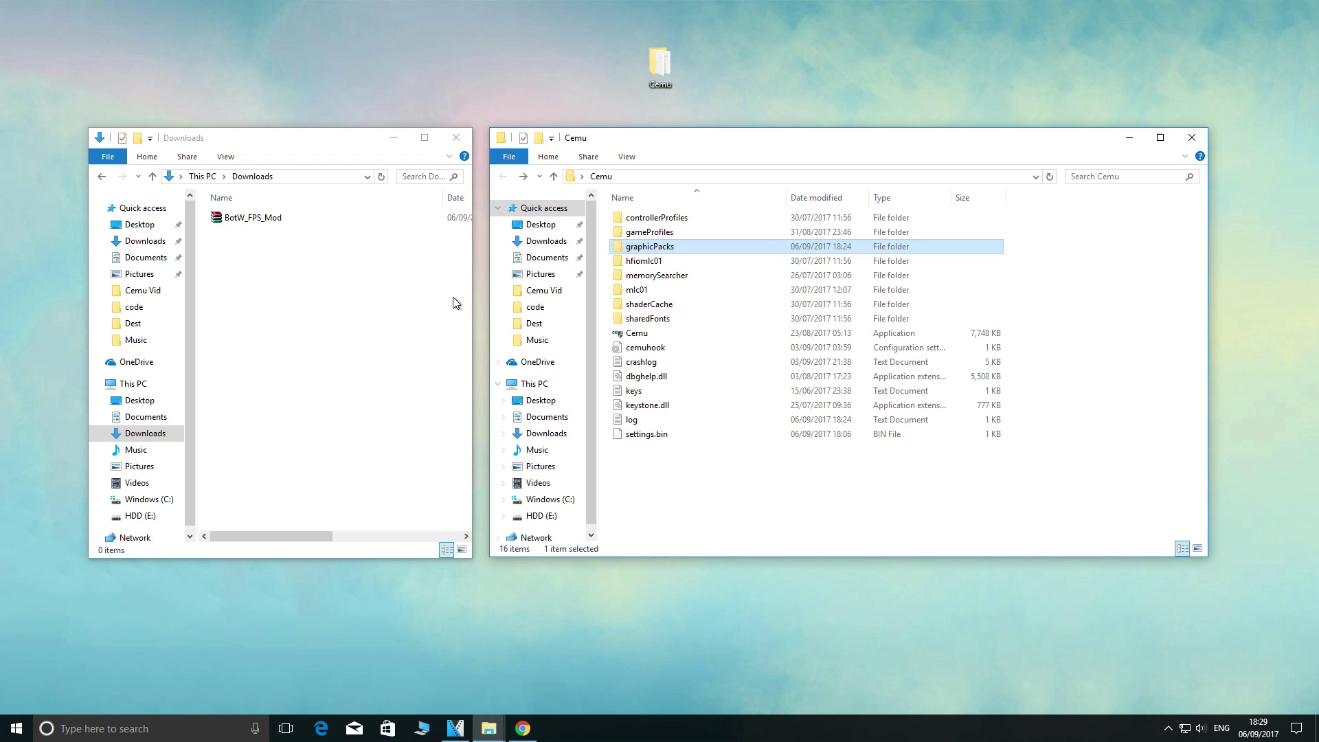
double_click(719, 247)
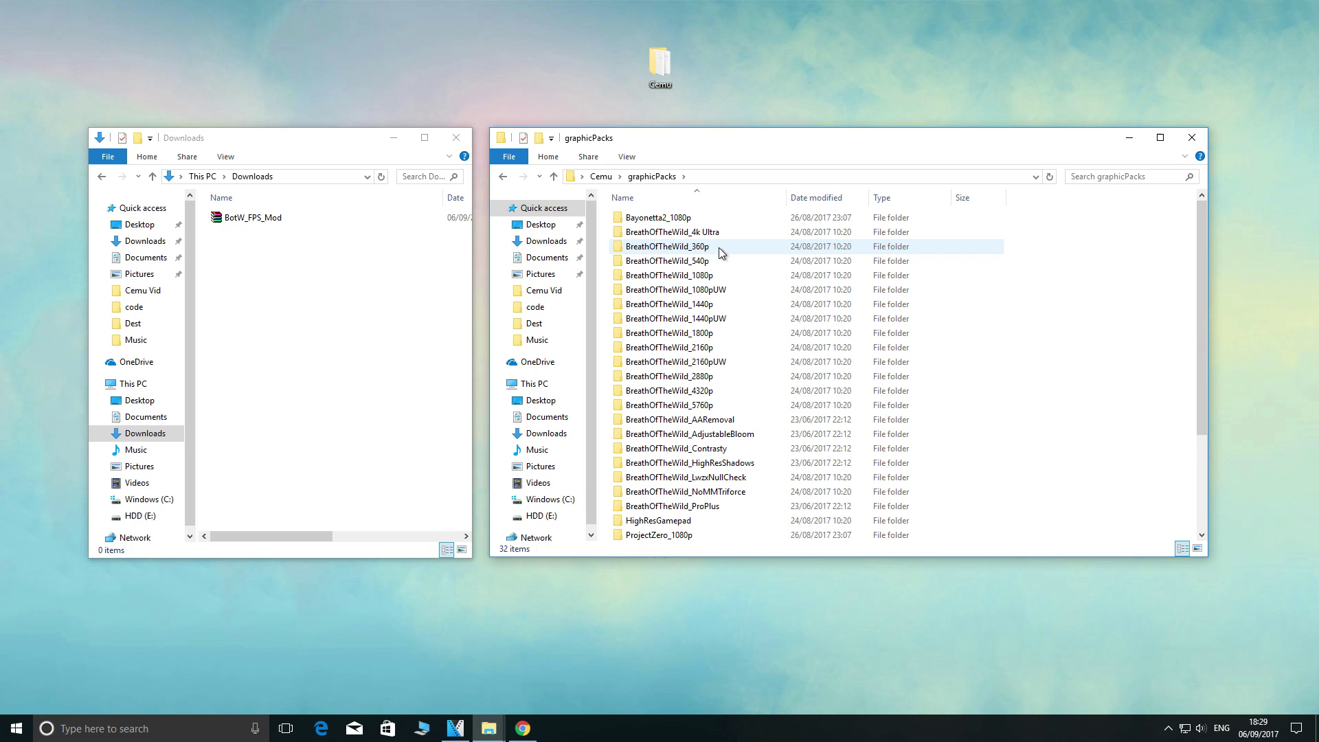
Drag the BotW FPS Mod folder from BotW_FPS_Mod.zip into graphicPacks, then close the archive and Downloads
double_click(318, 223)
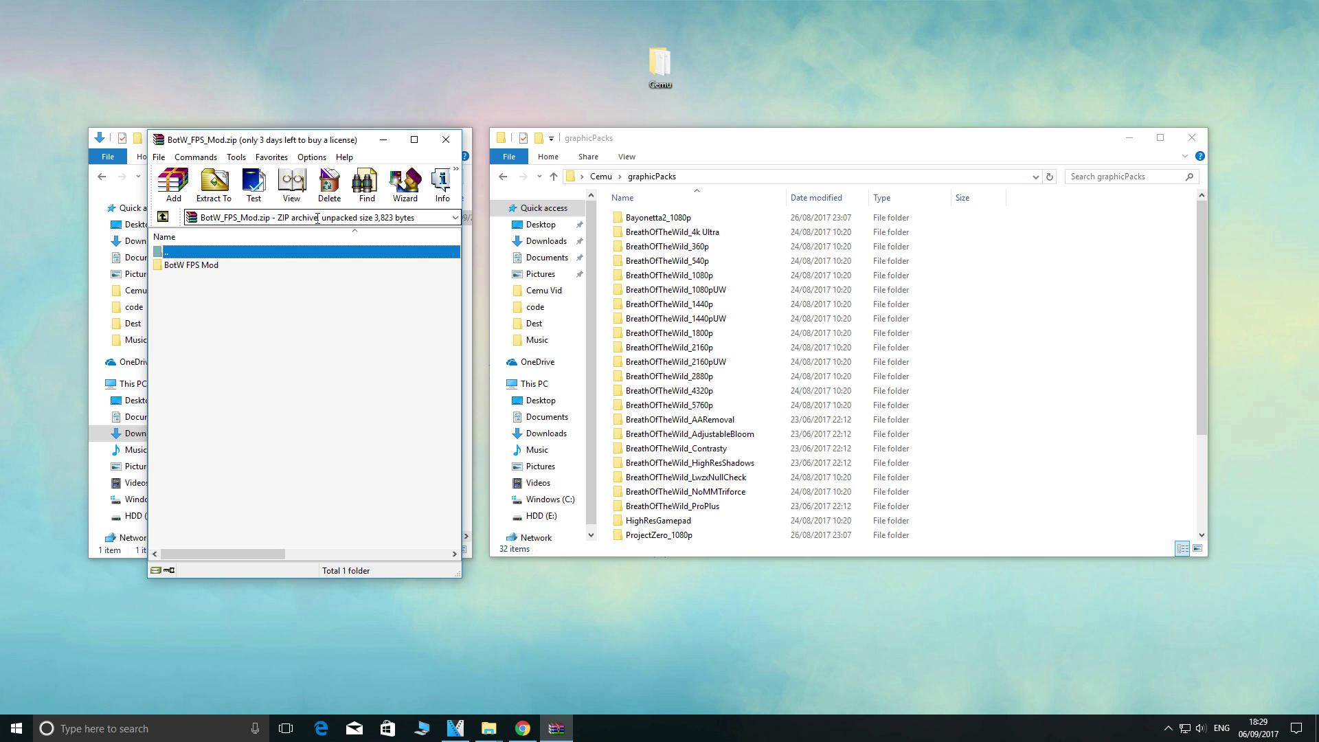
drag(194, 269, 600, 316)
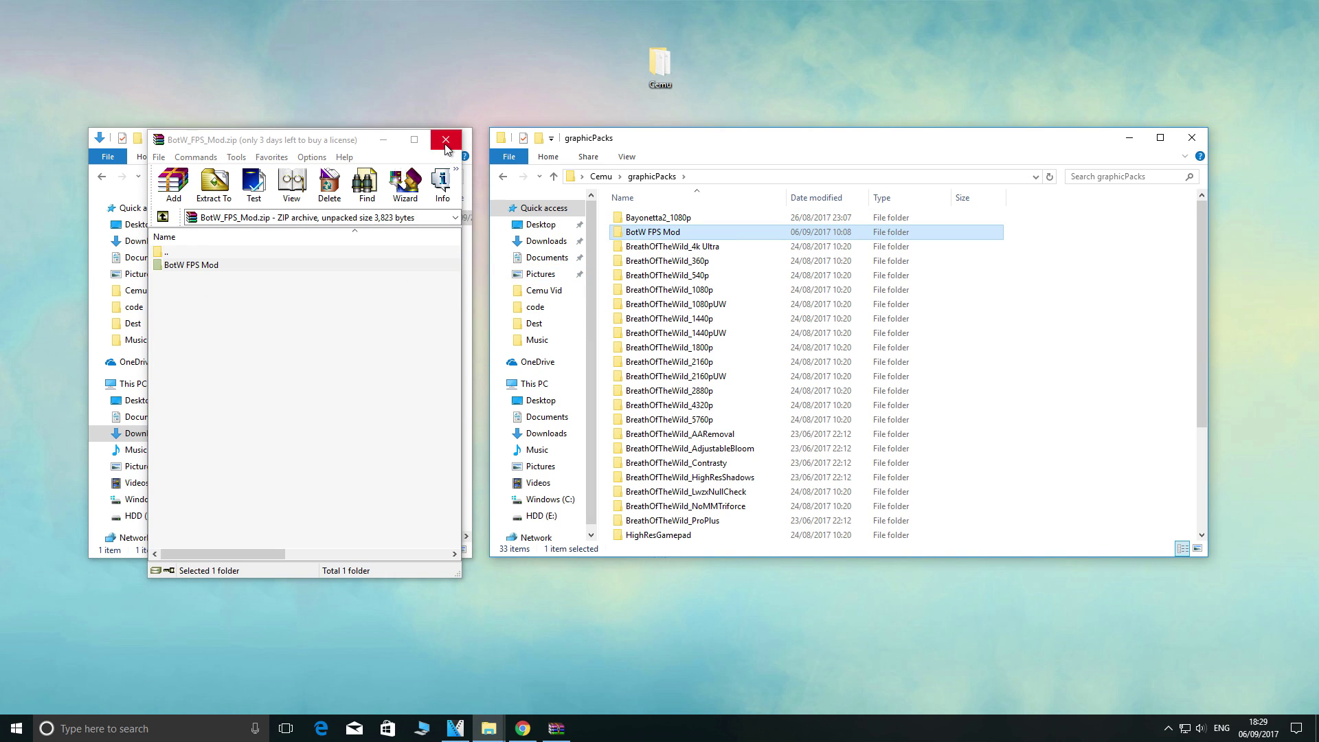
click(446, 140)
click(453, 138)
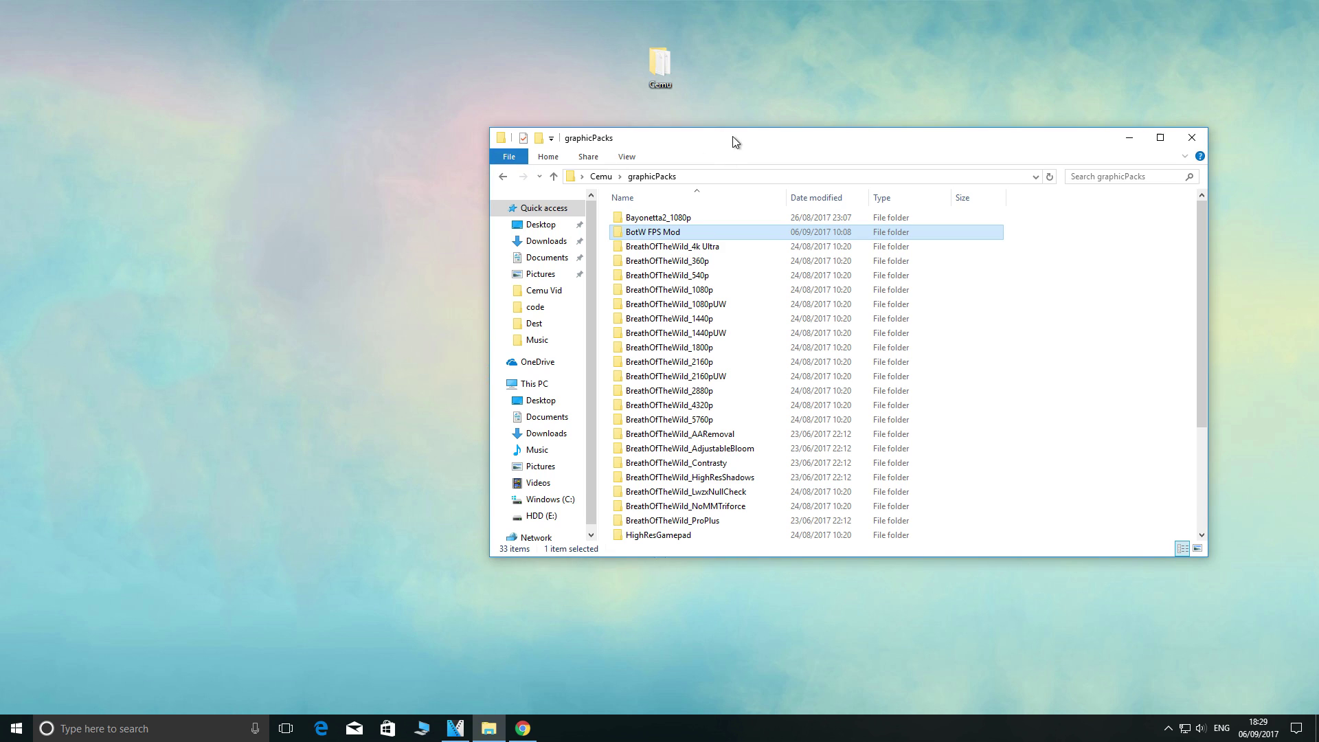
drag(733, 138, 574, 154)
Launch Cemu.exe from the Cemu folder and enable BotW FPS++ under Options > Graphic packs
click(342, 189)
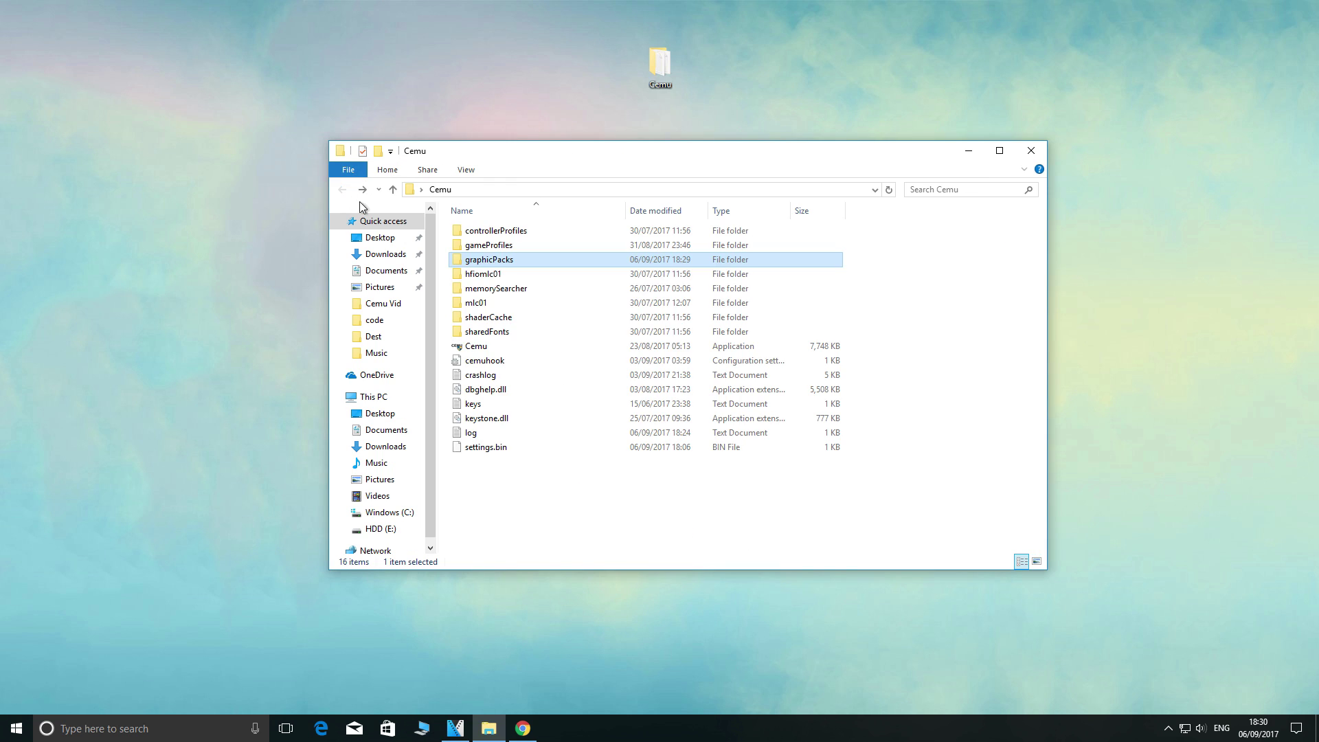
double_click(536, 345)
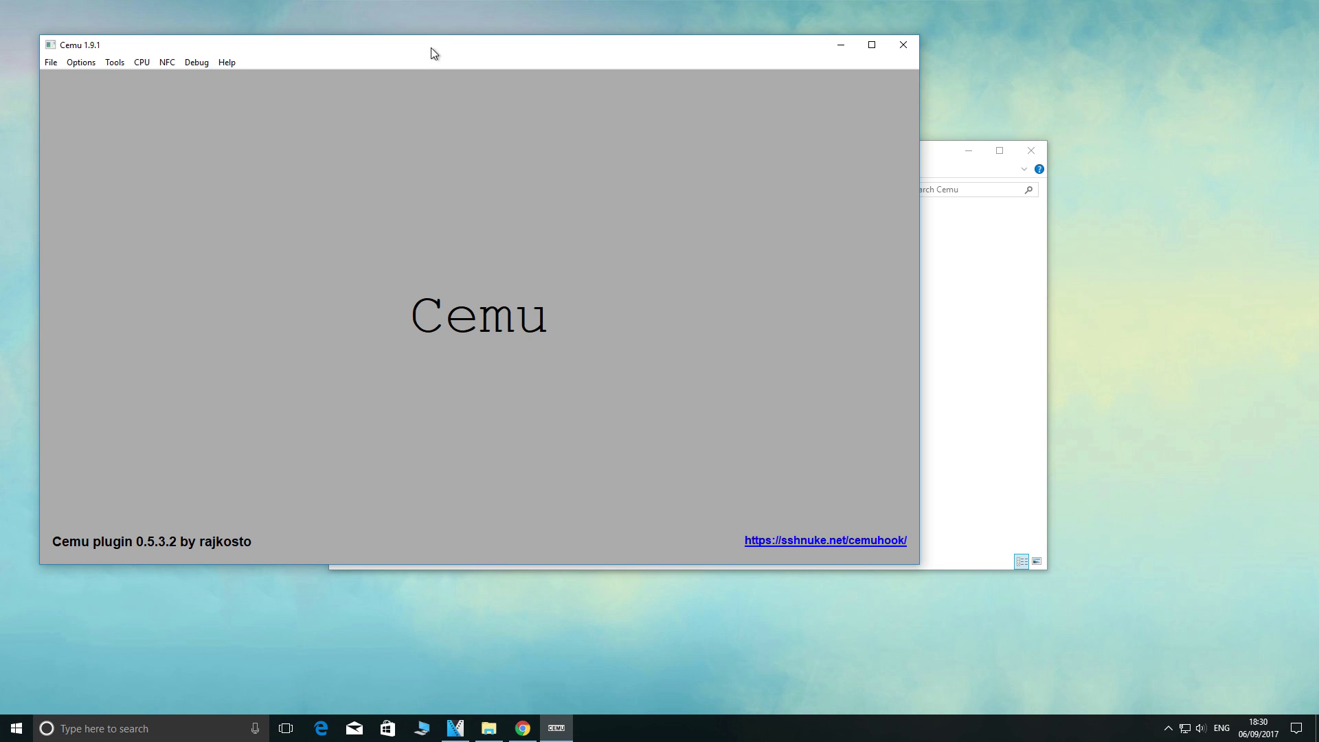
drag(434, 53, 677, 106)
click(323, 115)
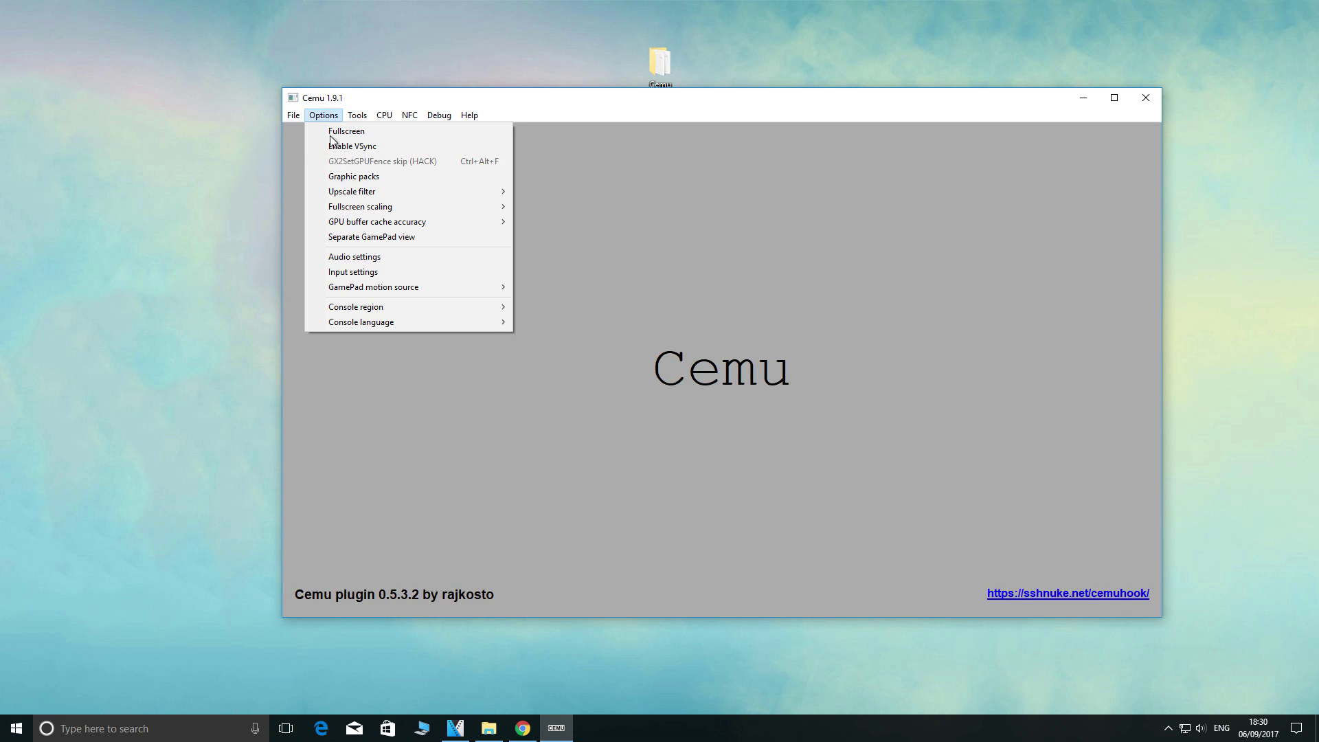
click(357, 174)
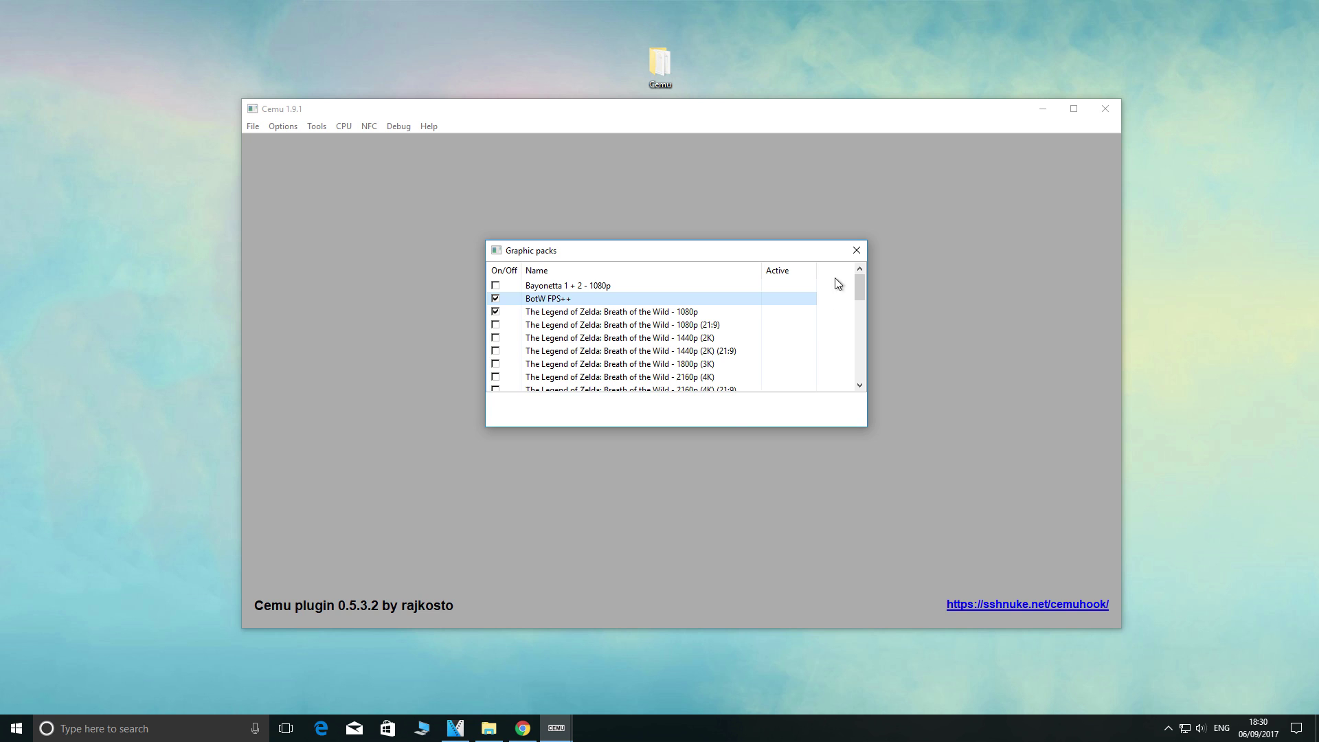
Close Graphic packs and boot Breath of the Wild by loading U-King.rpx via File > Load
click(854, 251)
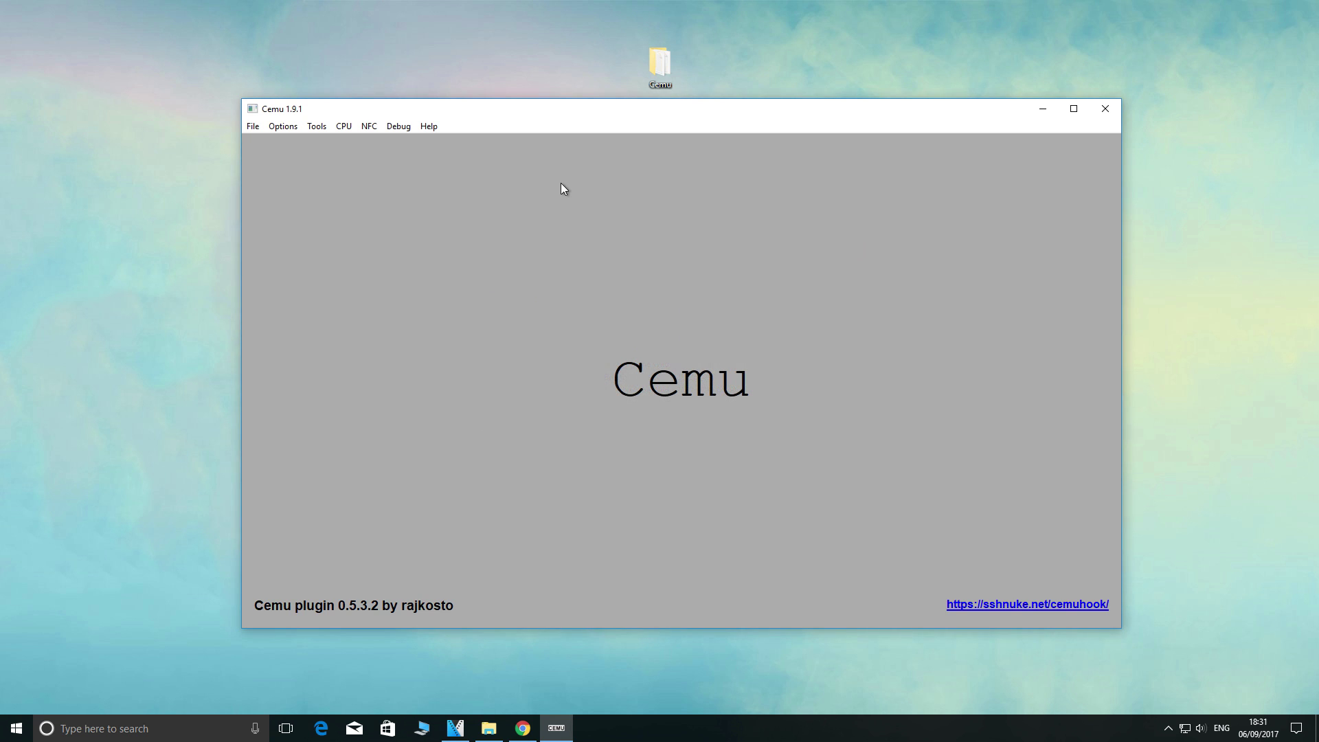
click(253, 126)
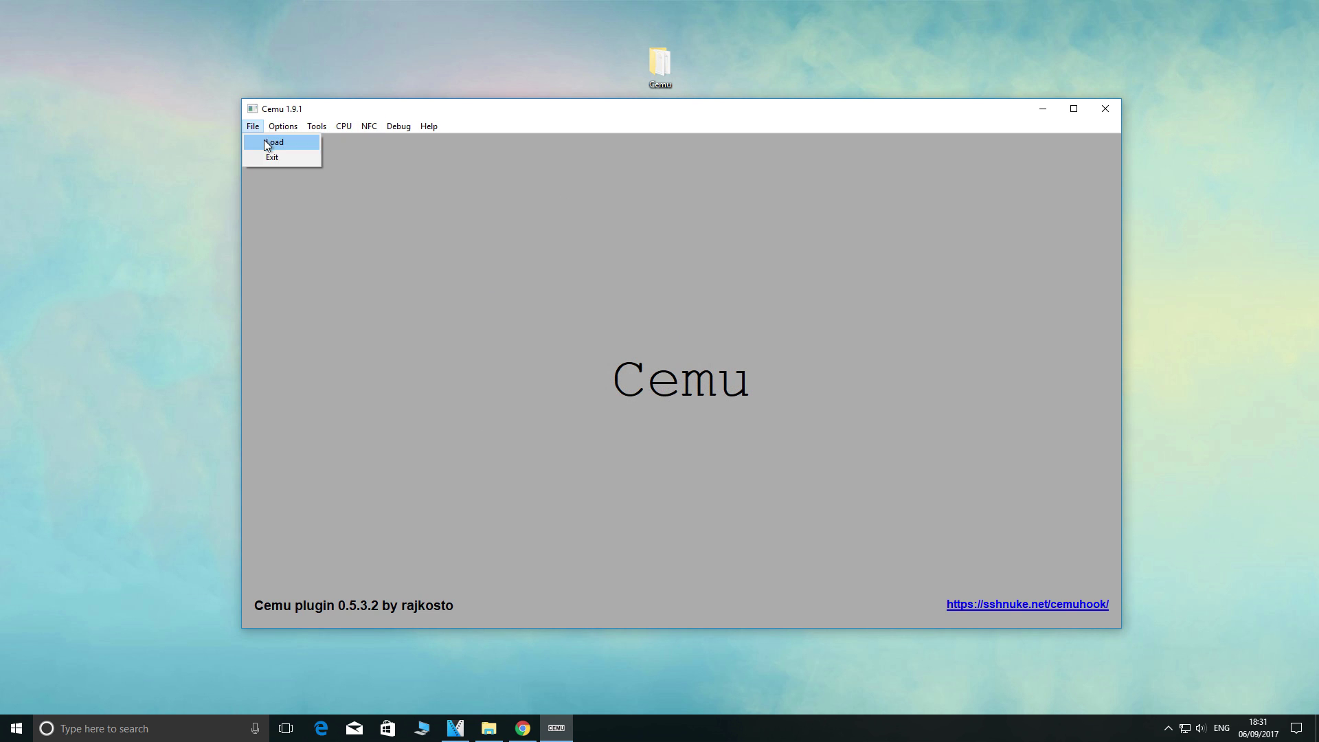
click(263, 142)
click(465, 228)
click(785, 481)
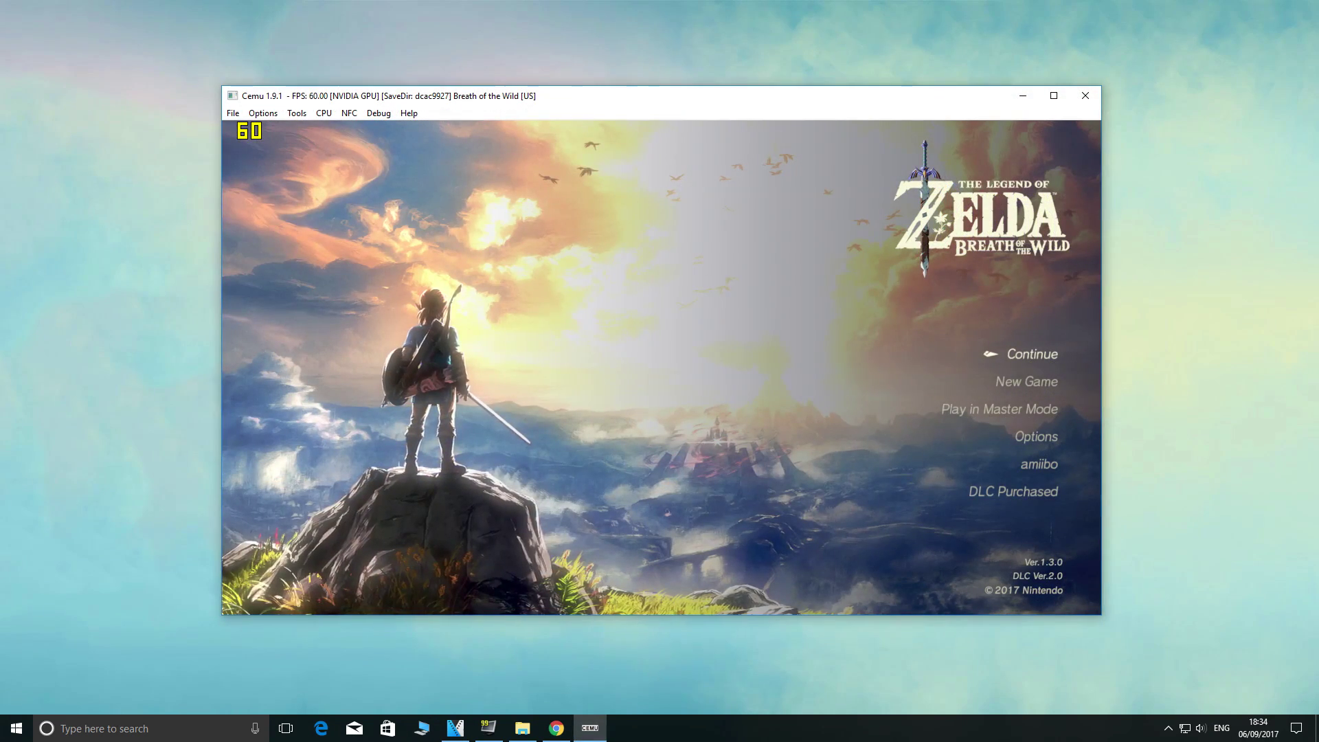
Continue past the title screen and load the top Akh Va'quot Shrine save
key(Return)
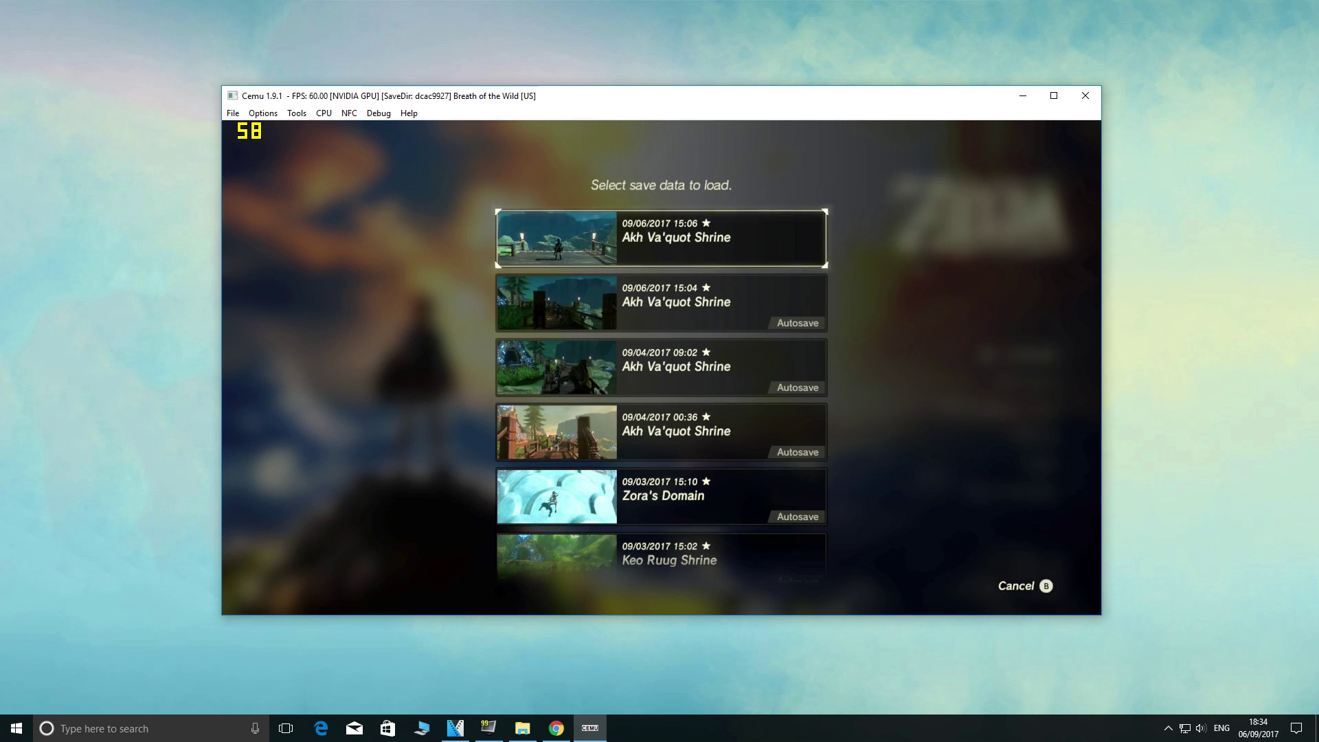
key(Return)
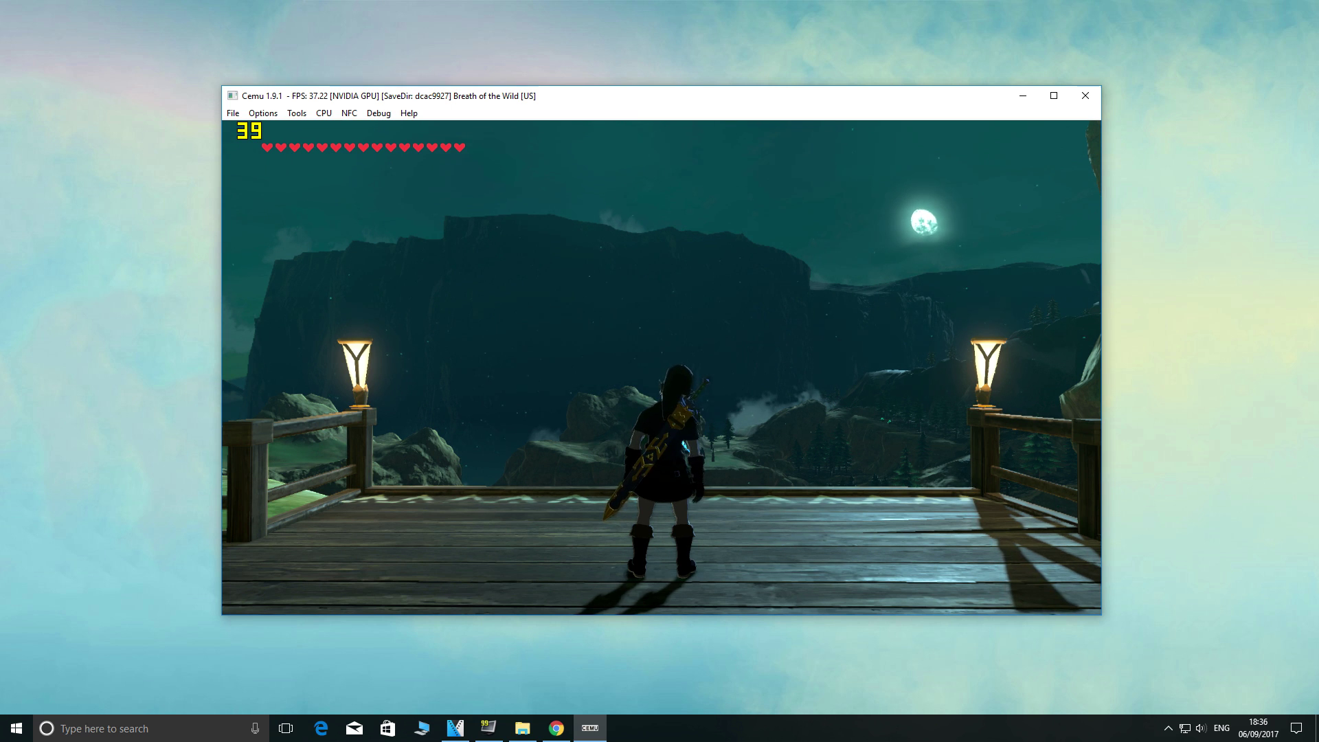
Toggle Options > GX2SetGPUFence skip (HACK) and Debug > Full sync at GX2DrawDone()
click(263, 113)
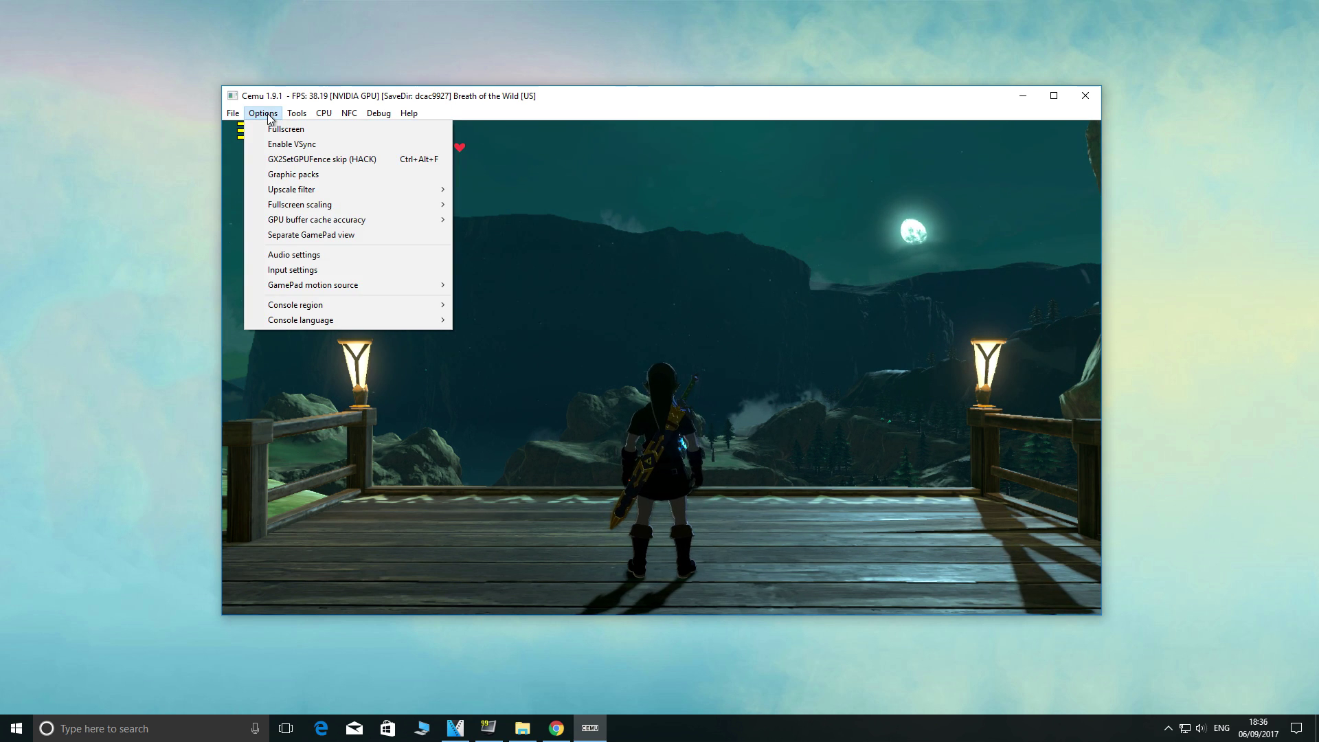
mouse_move(297, 113)
mouse_move(394, 220)
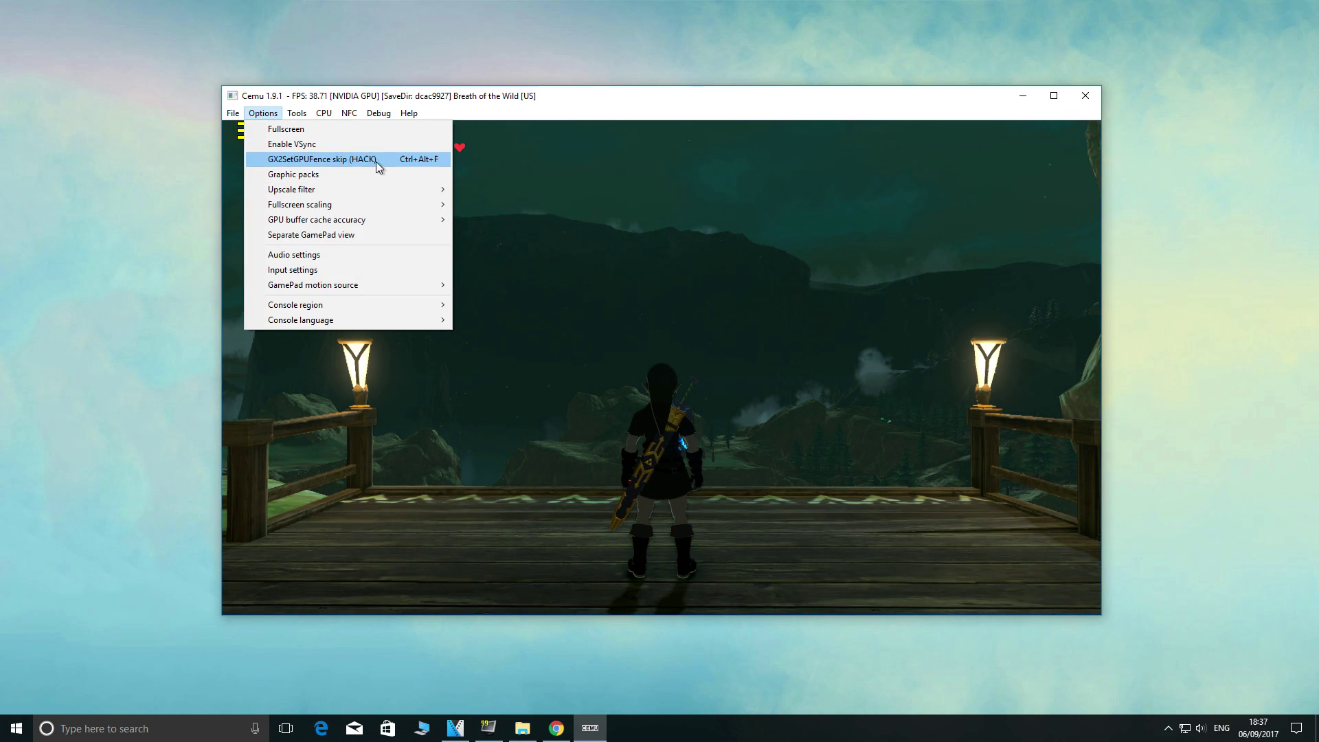
click(382, 163)
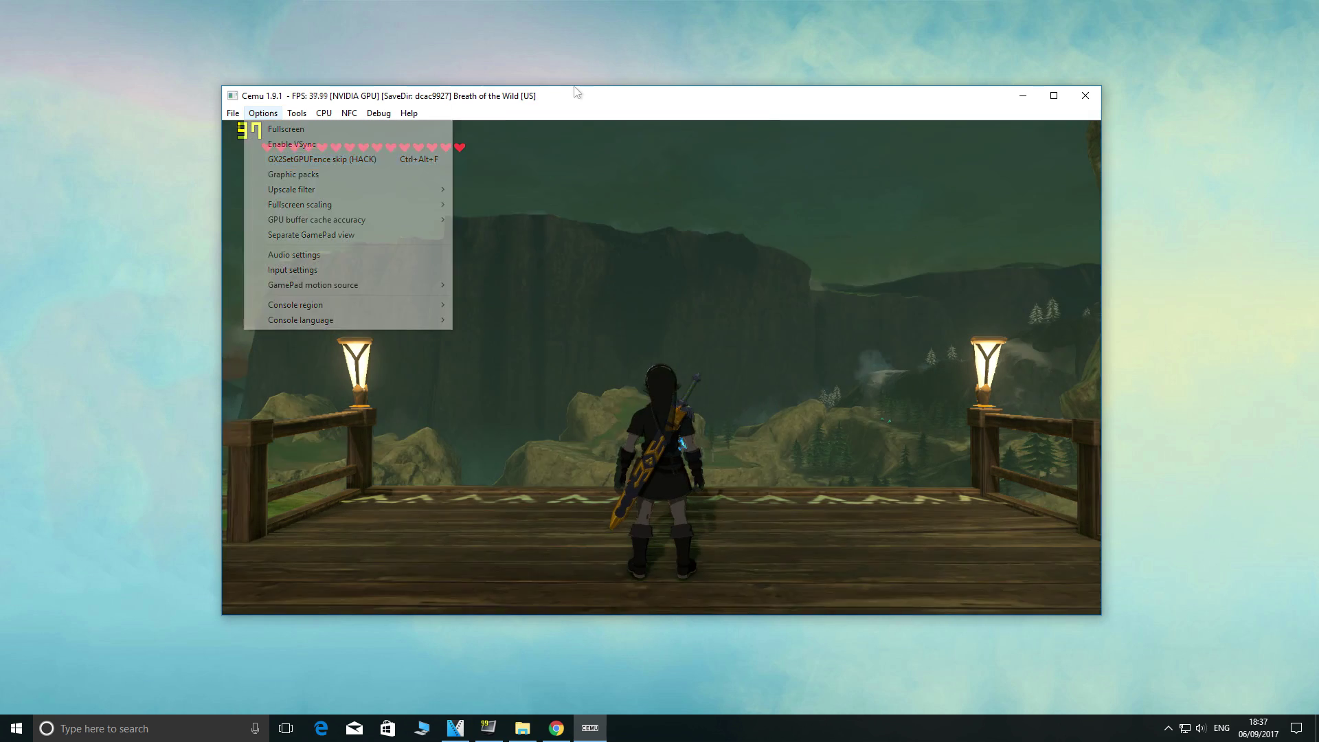
click(381, 112)
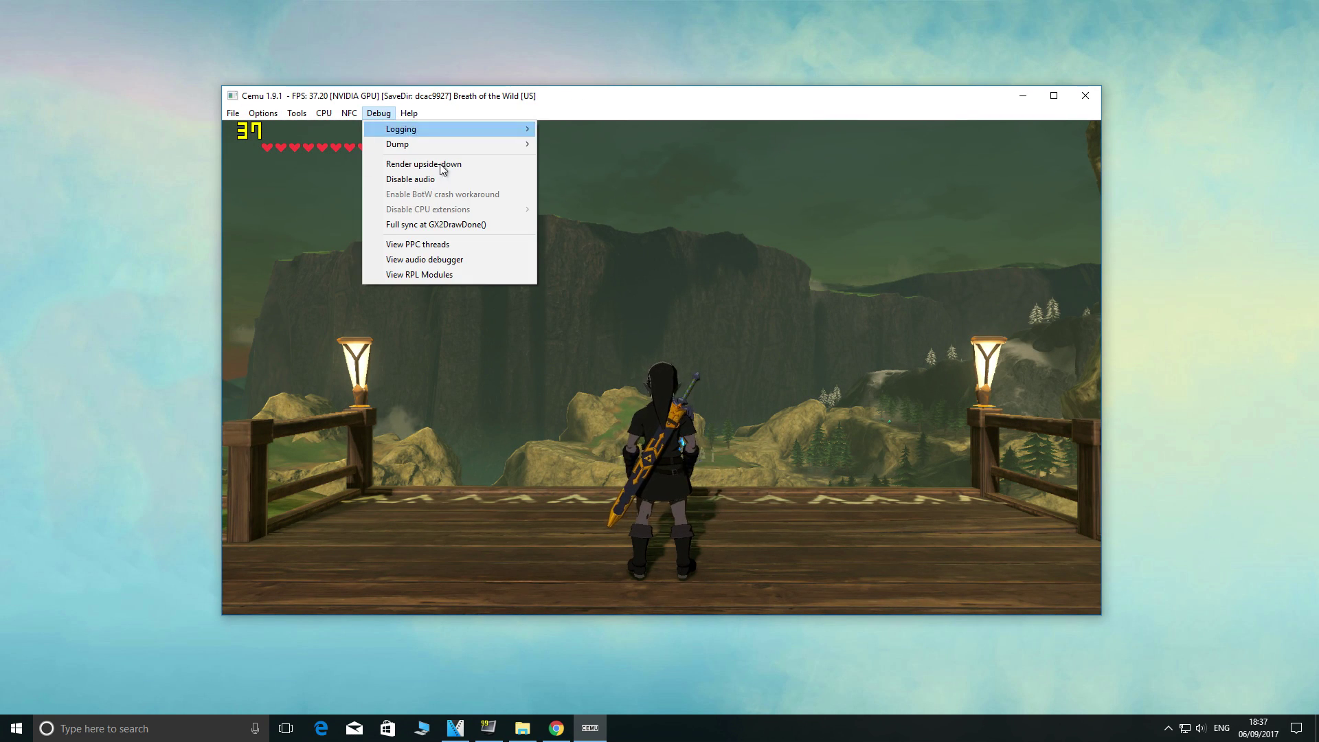
click(492, 224)
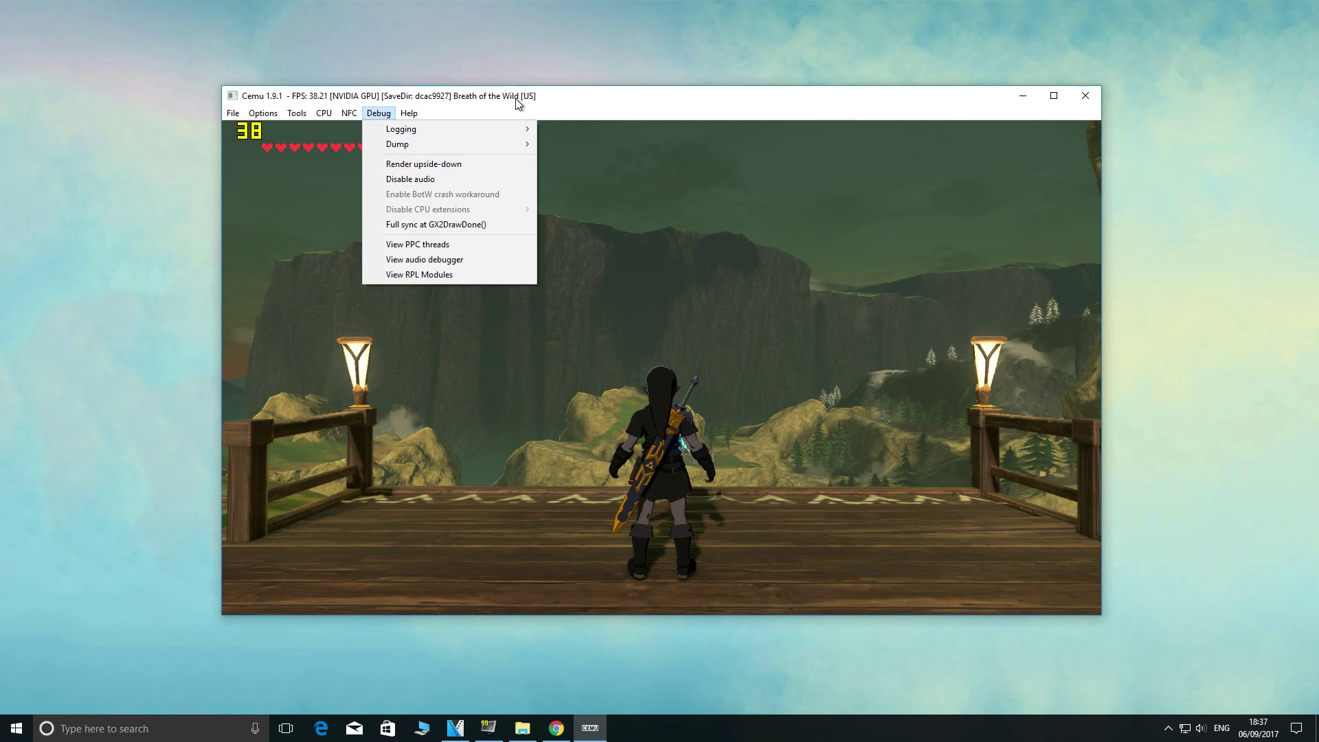